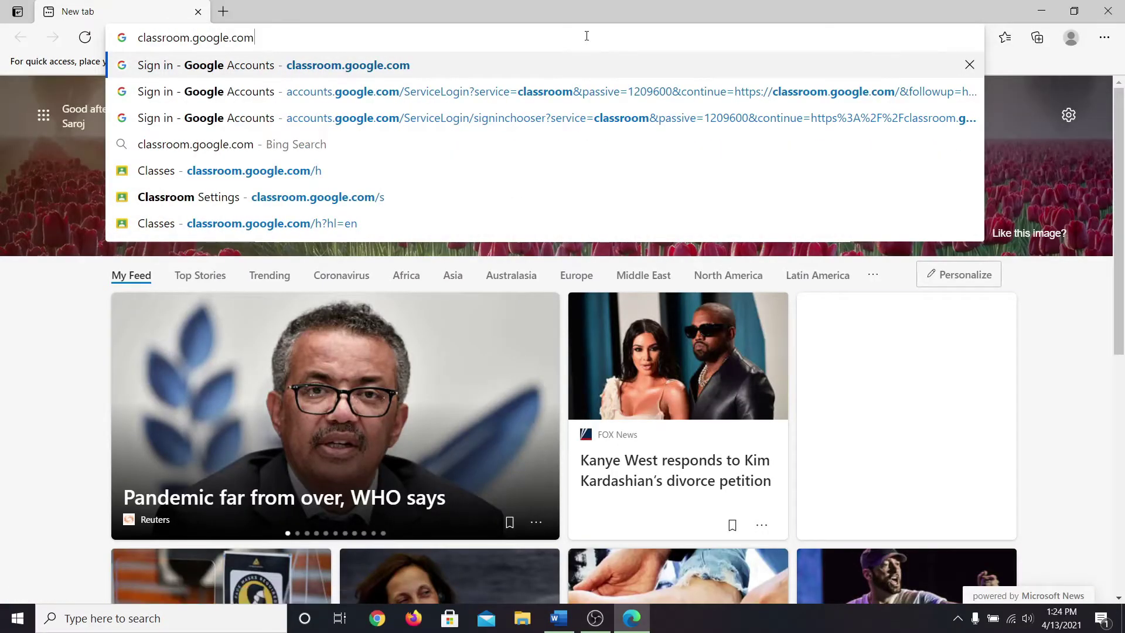
Load Google Classroom and sign in with the account's email and saved password
{"action": "key", "text": "Return"}
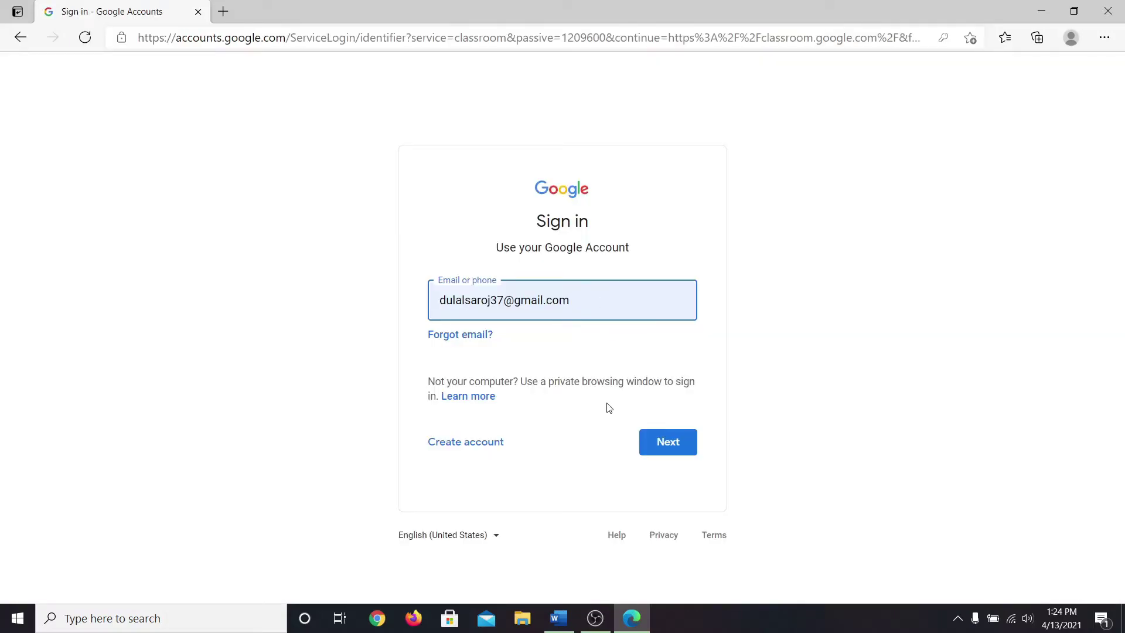
{"action": "left_click", "coordinate": [655, 441]}
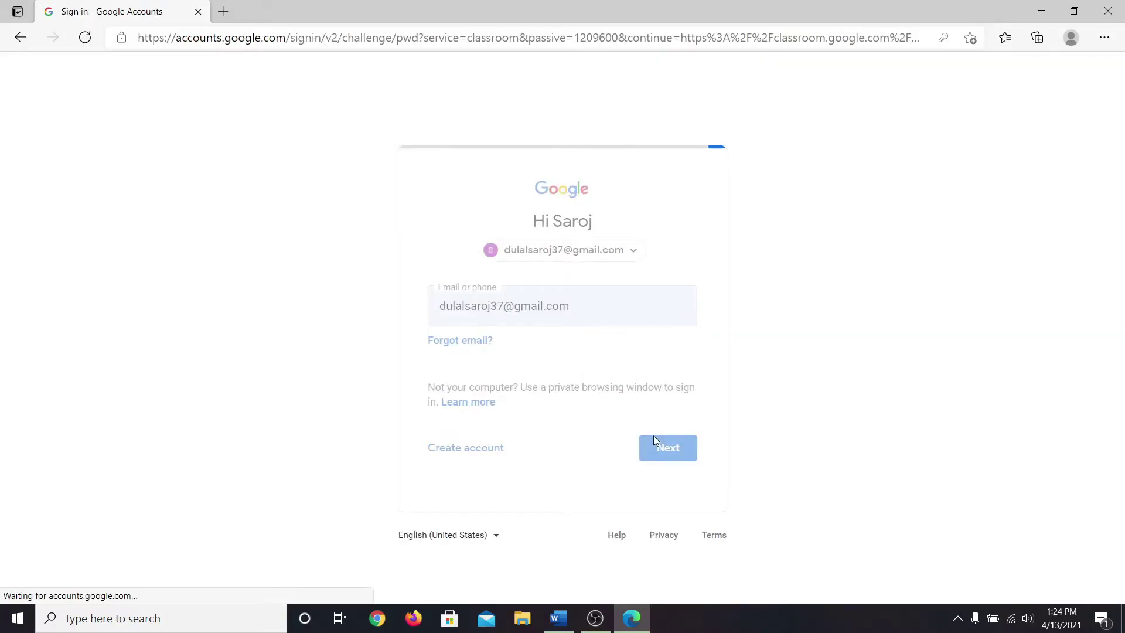
{"action": "left_click", "coordinate": [651, 406]}
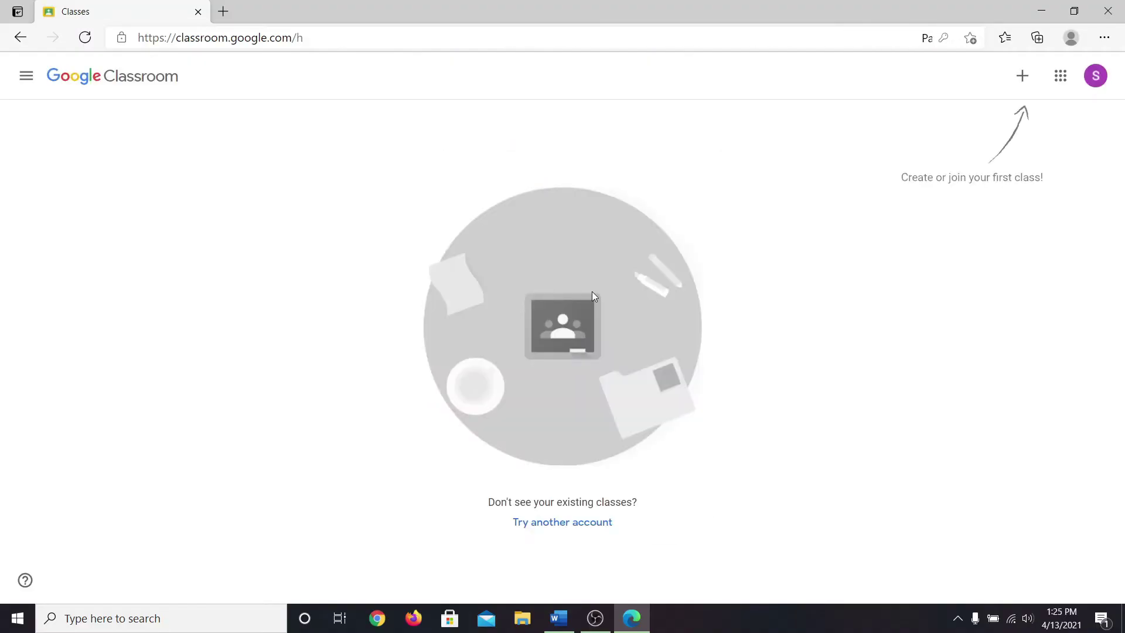
Start a new class from the + menu and tick the 'I've read and understand' notice
{"action": "left_click", "coordinate": [1022, 77]}
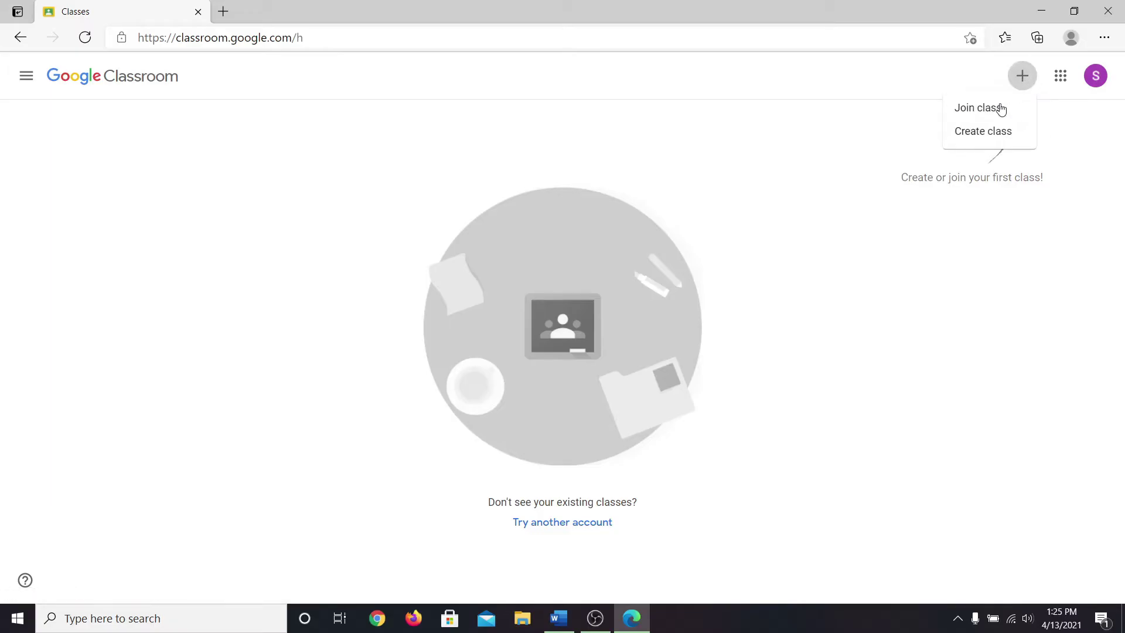
{"action": "left_click", "coordinate": [983, 131]}
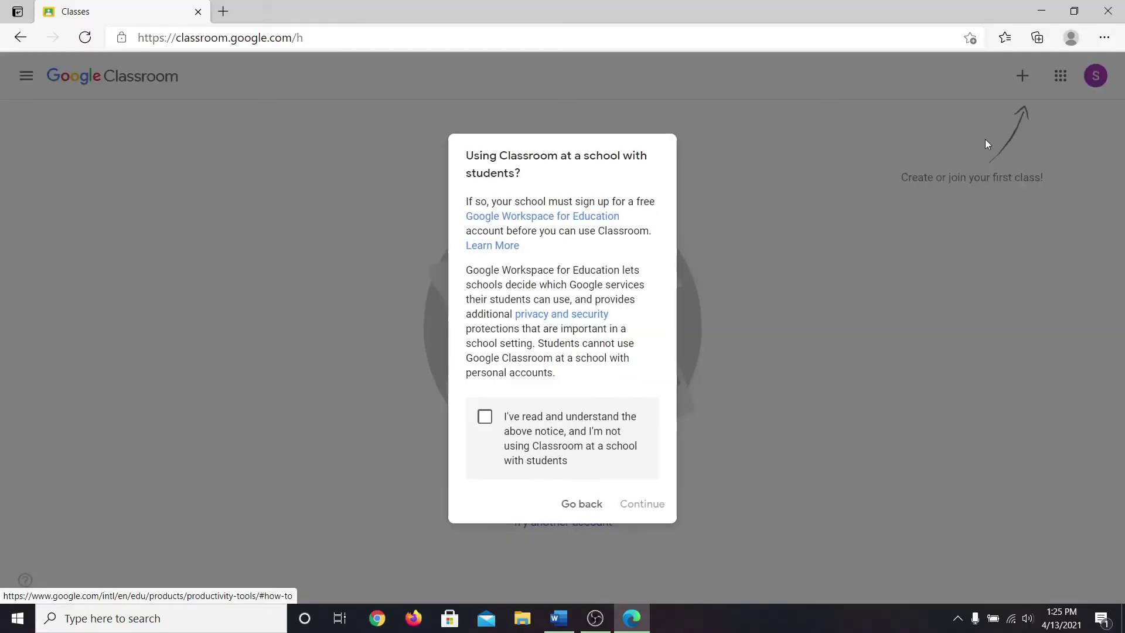
{"action": "left_click", "coordinate": [484, 419]}
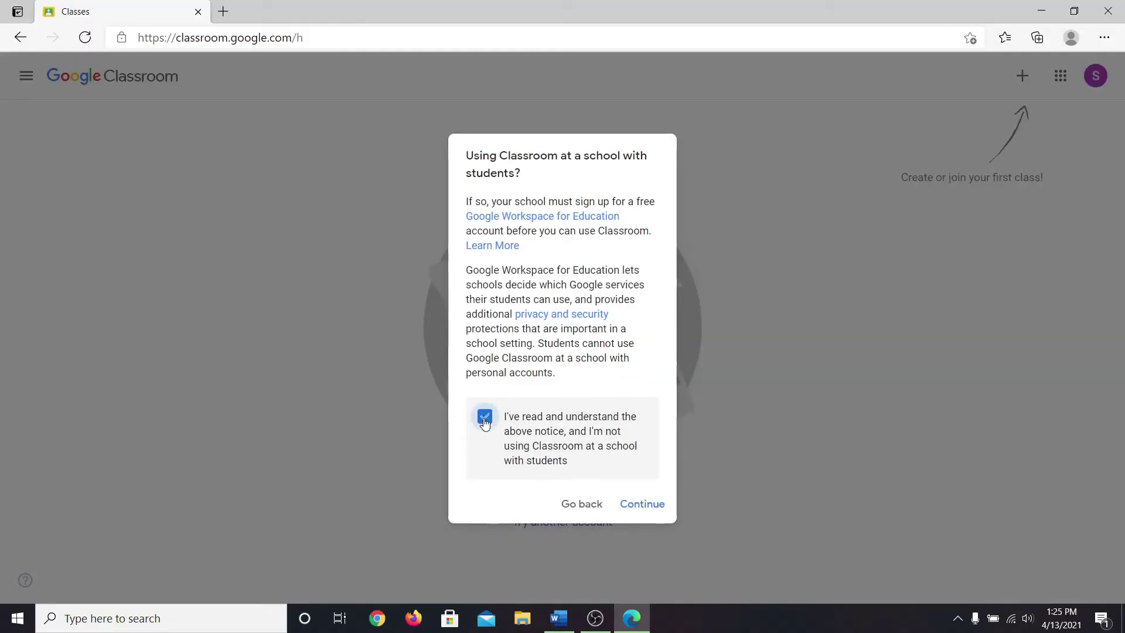
Create the class How Logical, section A, subject English, room 101
{"action": "left_click", "coordinate": [642, 504]}
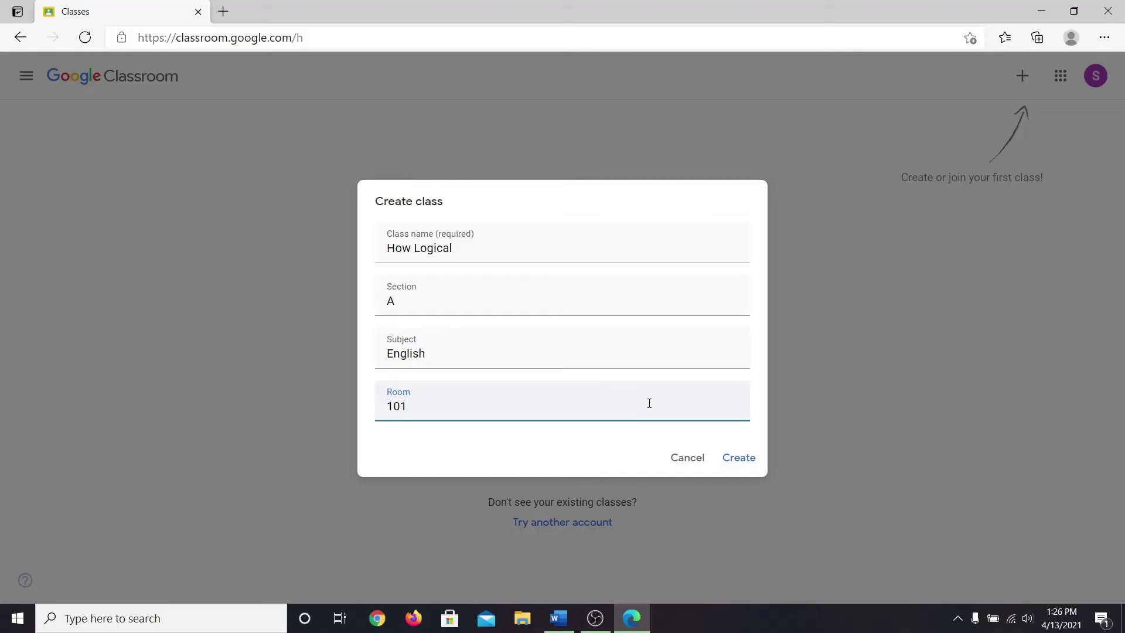
{"action": "left_click", "coordinate": [737, 458]}
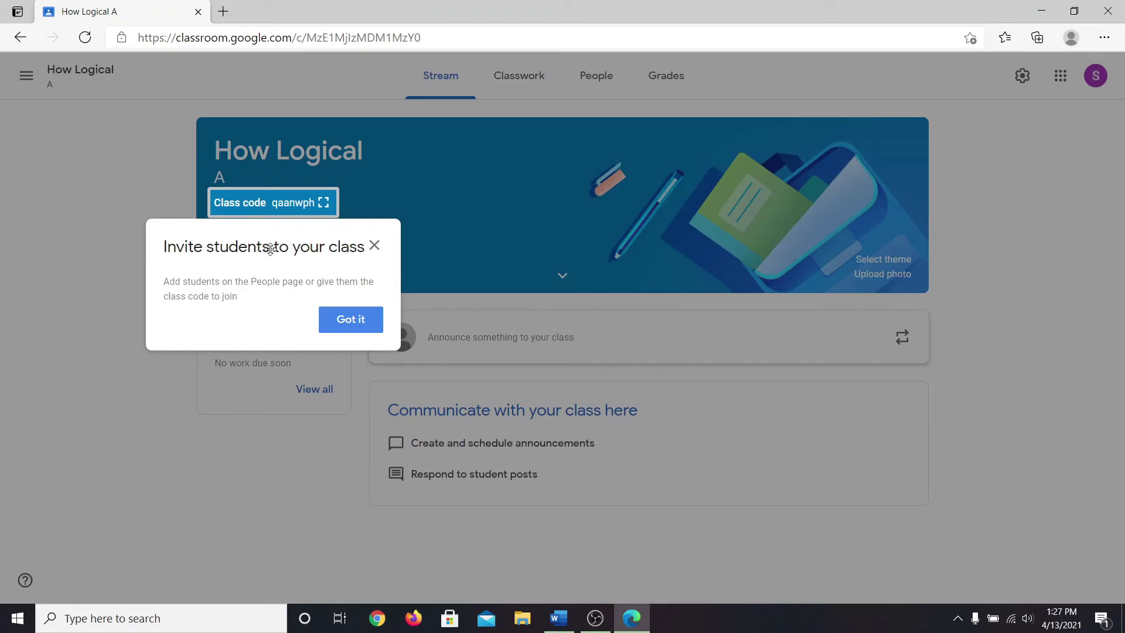
Dismiss the 'Invite students to your class' tip and clear the class code selection
{"action": "left_click", "coordinate": [374, 247]}
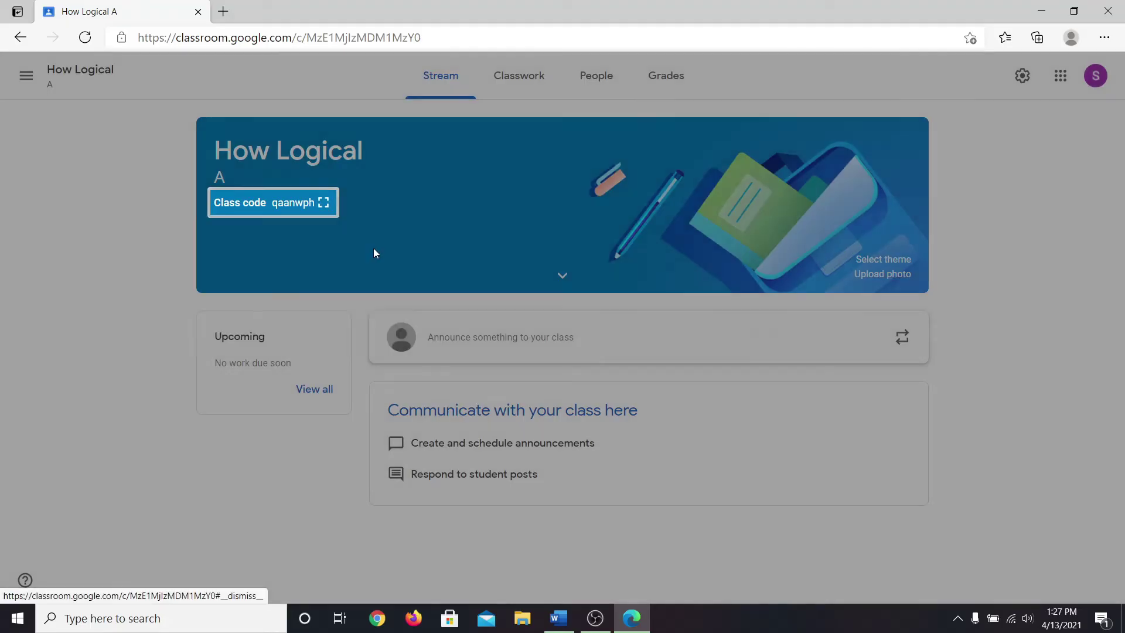
{"action": "left_click_drag", "start_coordinate": [314, 203], "coordinate": [275, 205]}
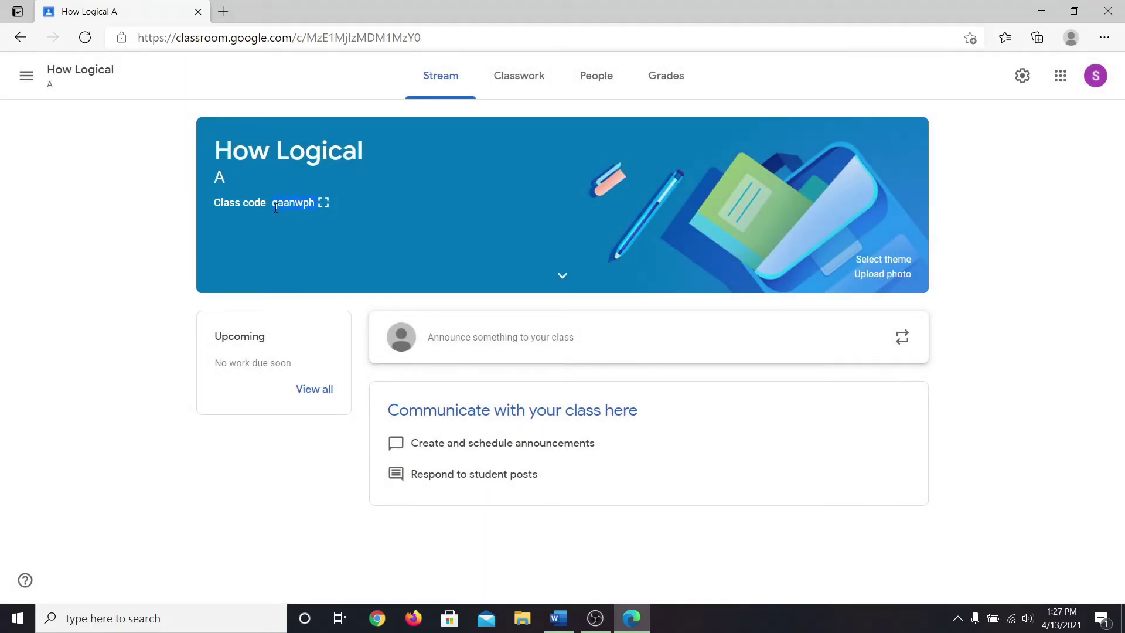
{"action": "left_click", "coordinate": [274, 205]}
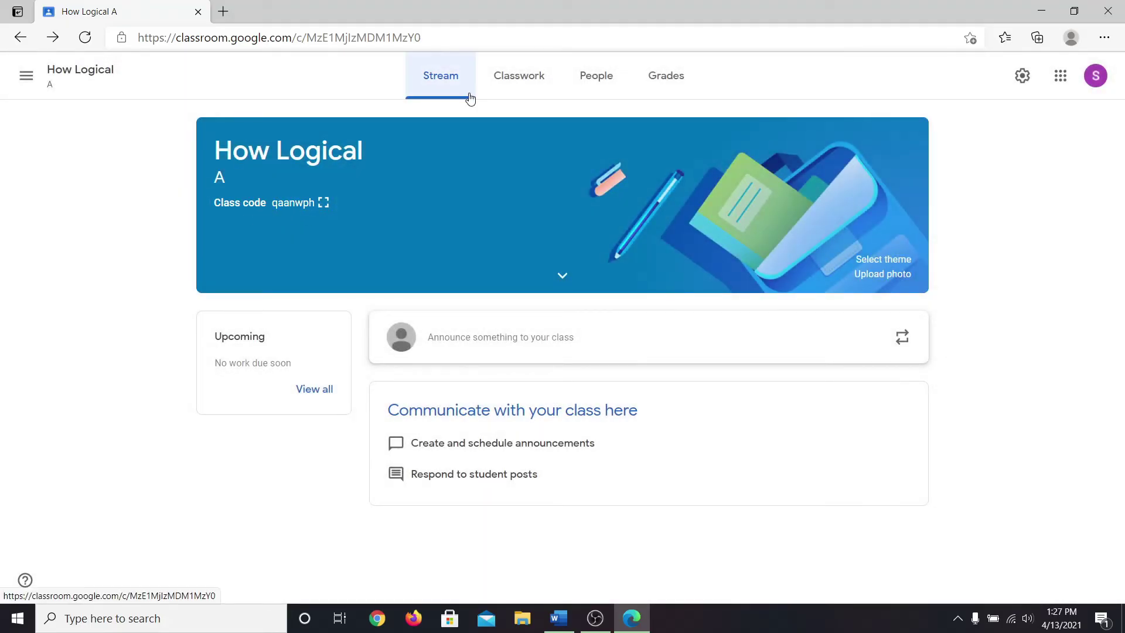
Show the How Logical People tab, listing the user as sole teacher and no students
{"action": "left_click", "coordinate": [592, 81]}
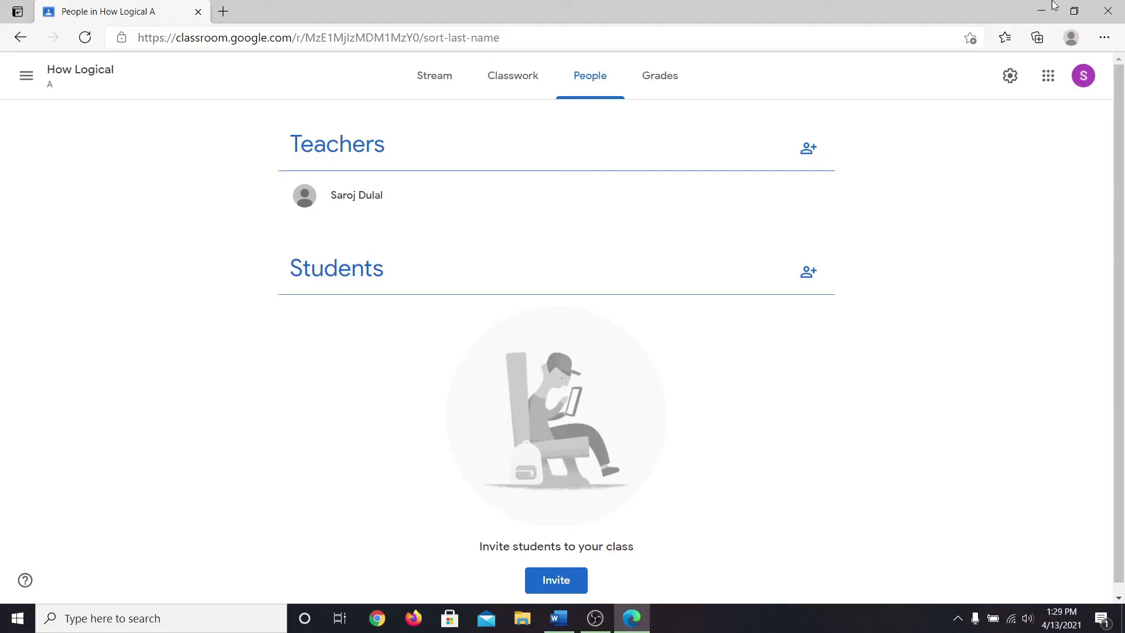
Close the Edge window and deselect on the empty Windows desktop
{"action": "left_click", "coordinate": [1108, 11]}
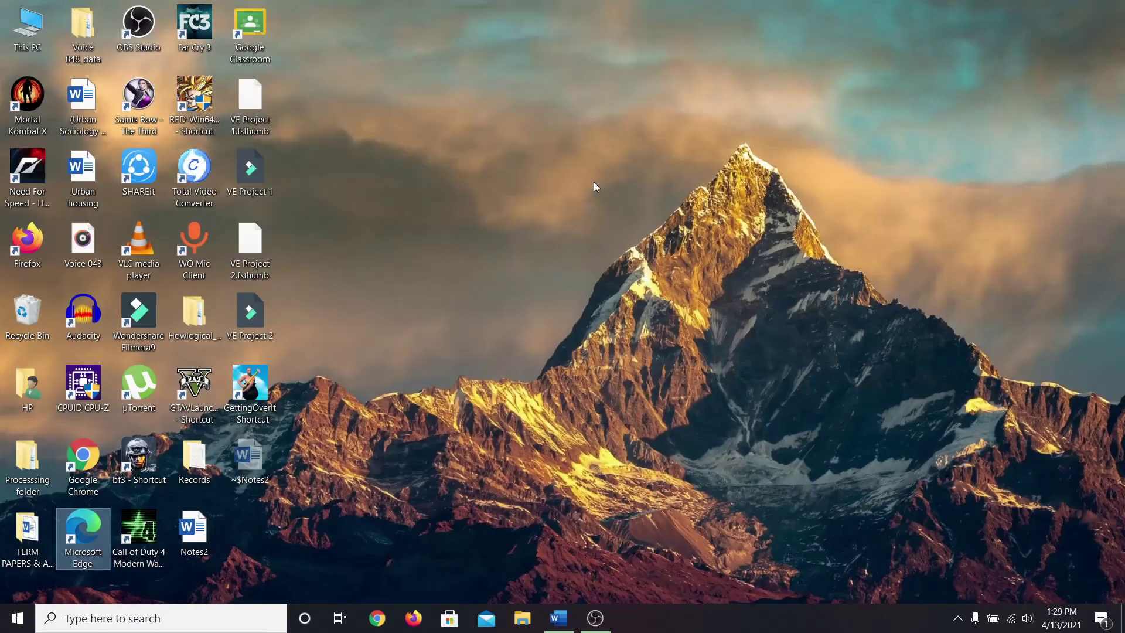
{"action": "left_click", "coordinate": [570, 258]}
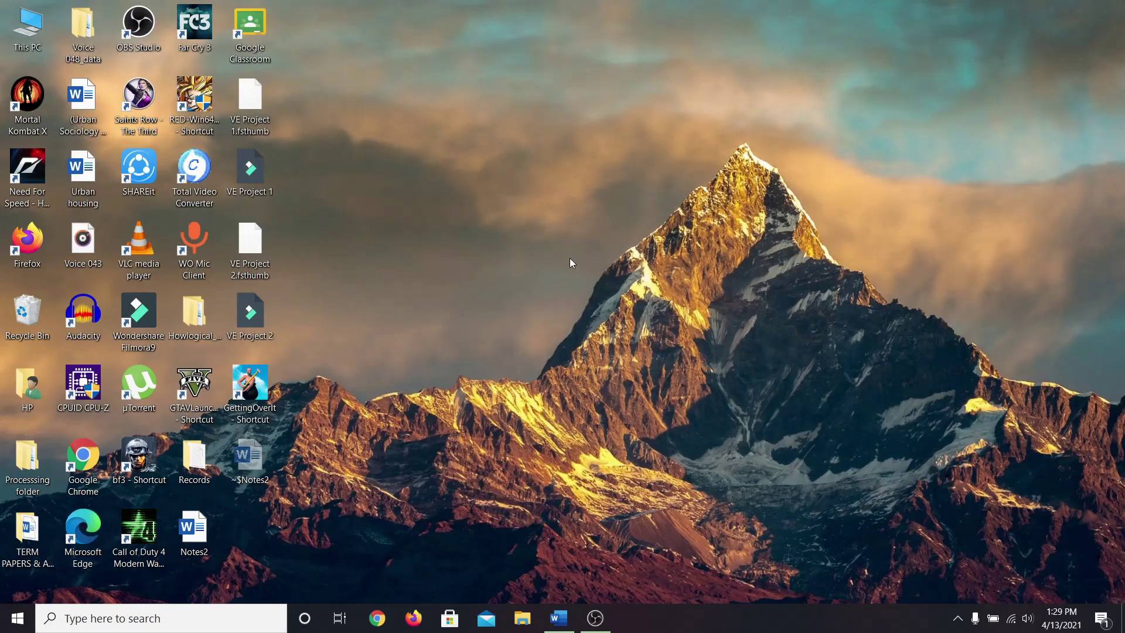